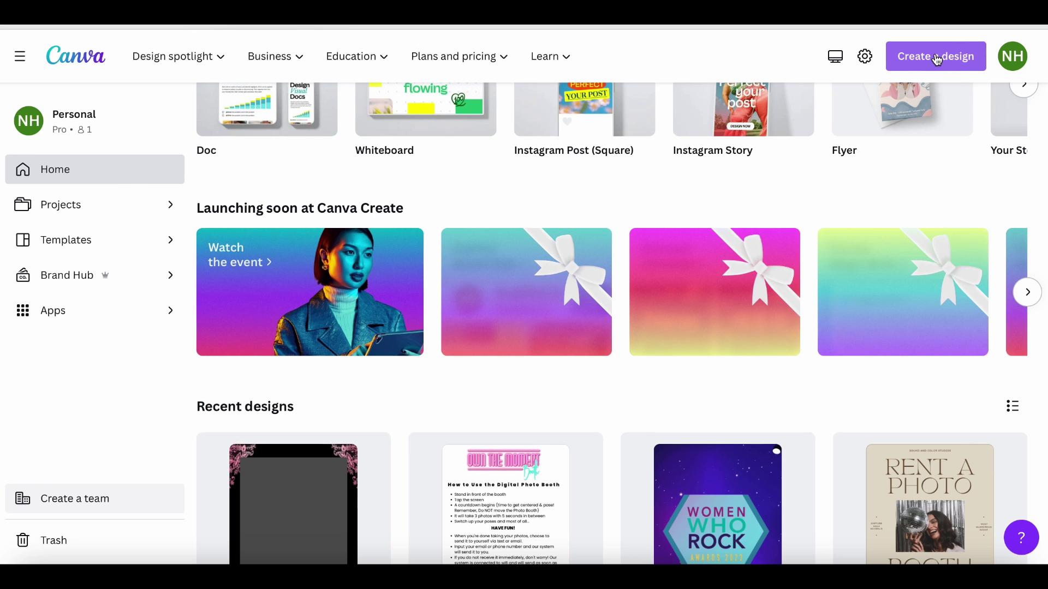
Open the Create a design menu on the Canva home page.
left_click(936, 57)
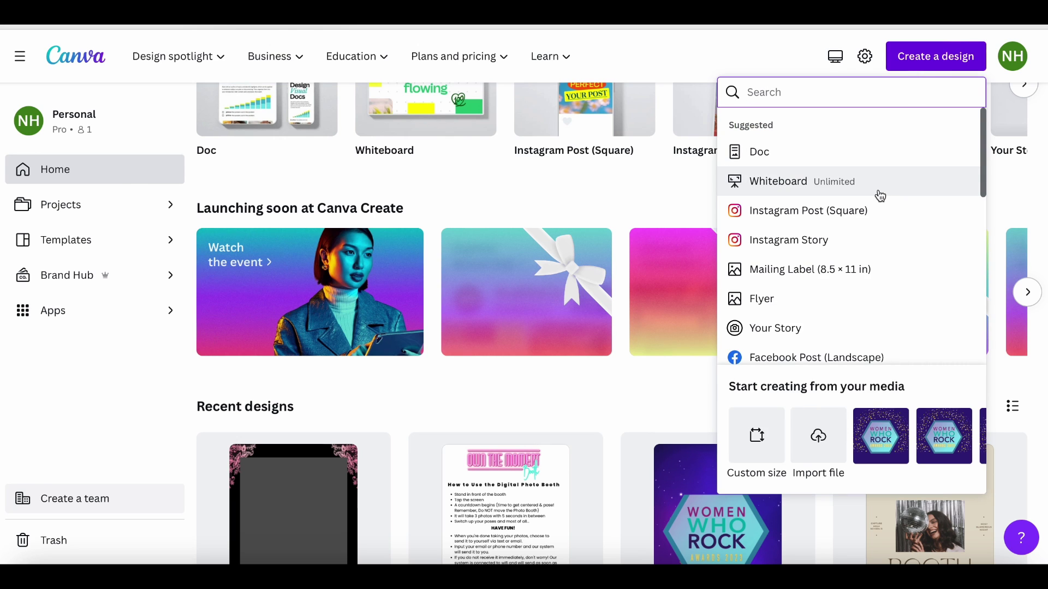
Enter a custom design size of 3240 px width by 1080 px height.
scroll(879, 196, "down", 2)
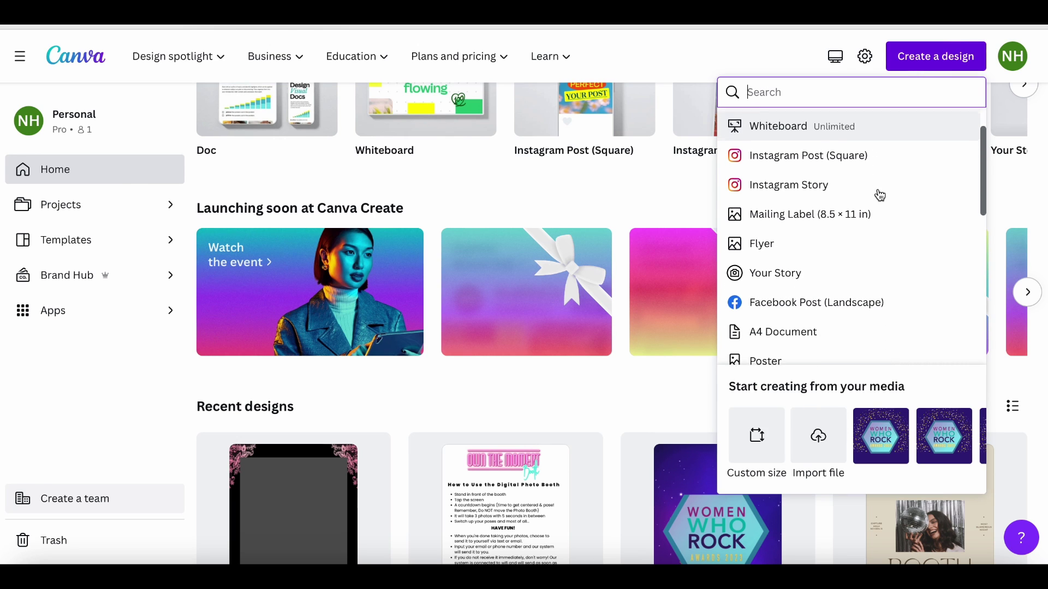
left_click(766, 442)
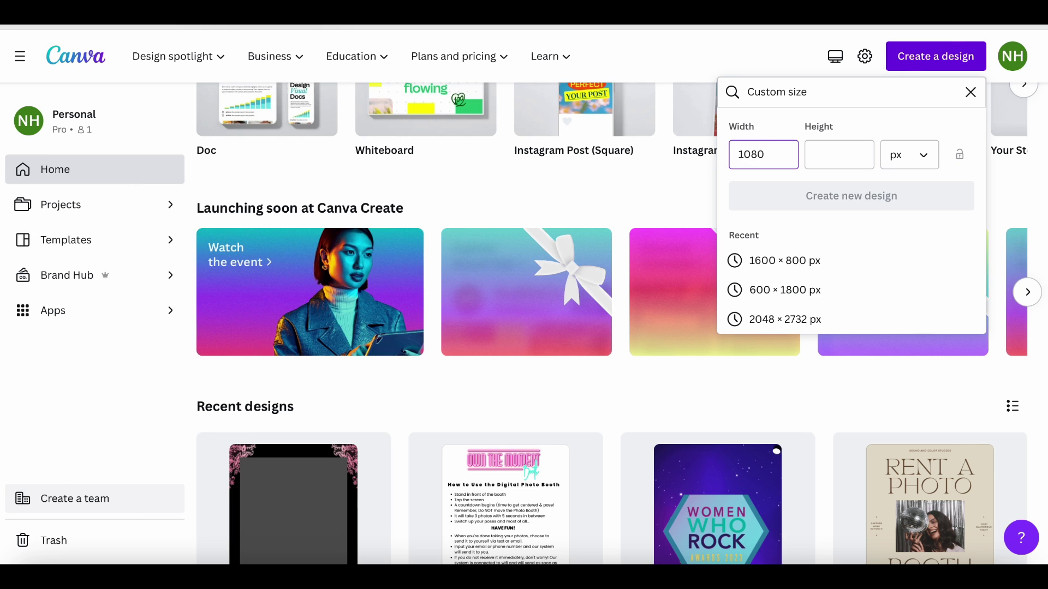
key("BackSpace")
key("BackSpace")
key("BackSpace")
type("3240")
left_click(839, 155)
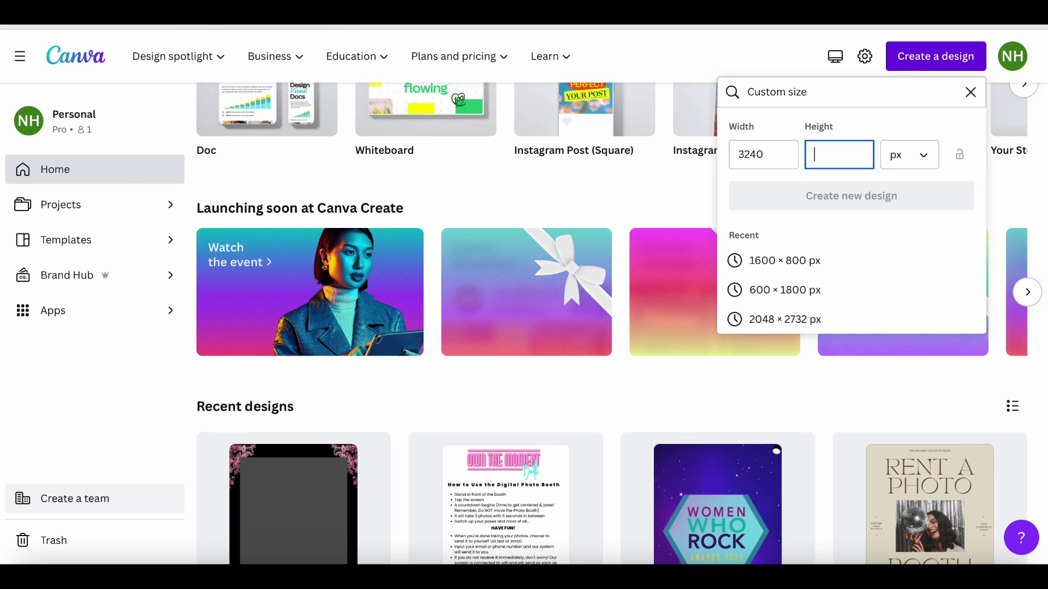
type("1")
left_click(771, 155)
type("0")
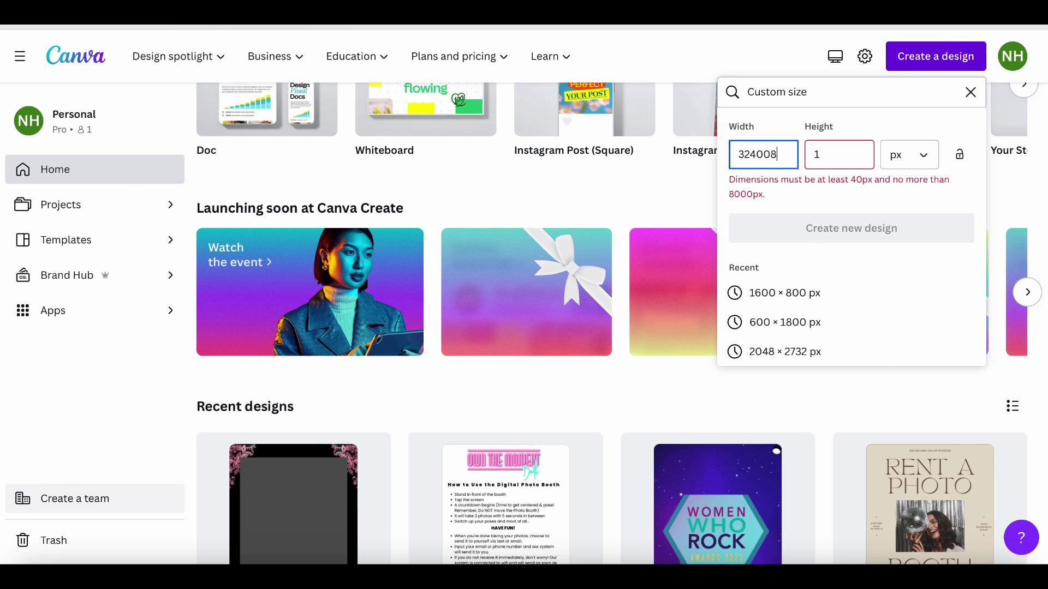
key("BackSpace")
key("Tab")
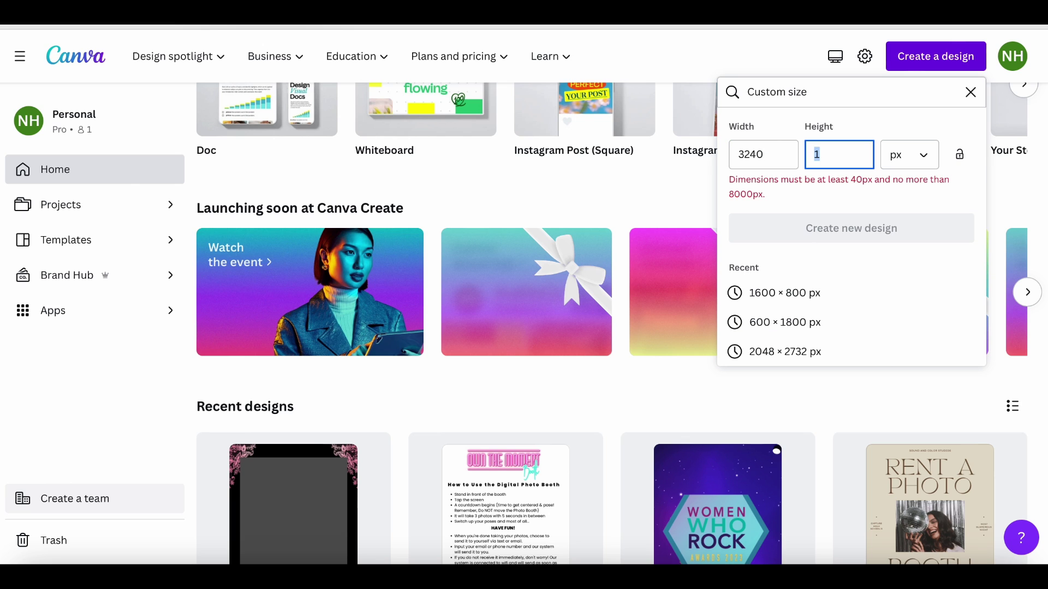
type("1080")
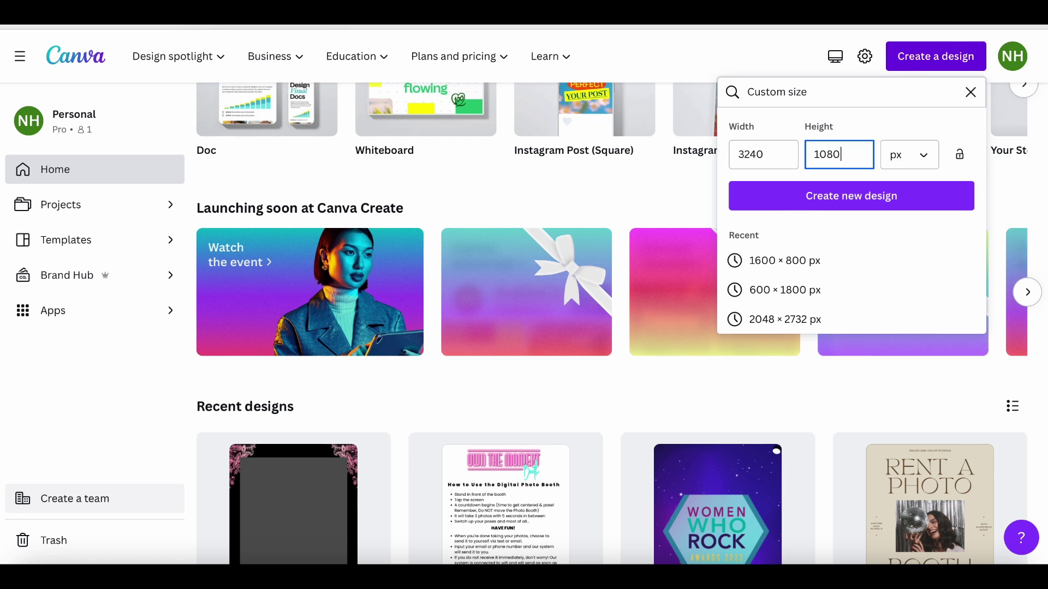
Create the blank 3240 × 1080 design and add a vertical guide at 1080 px.
left_click(935, 202)
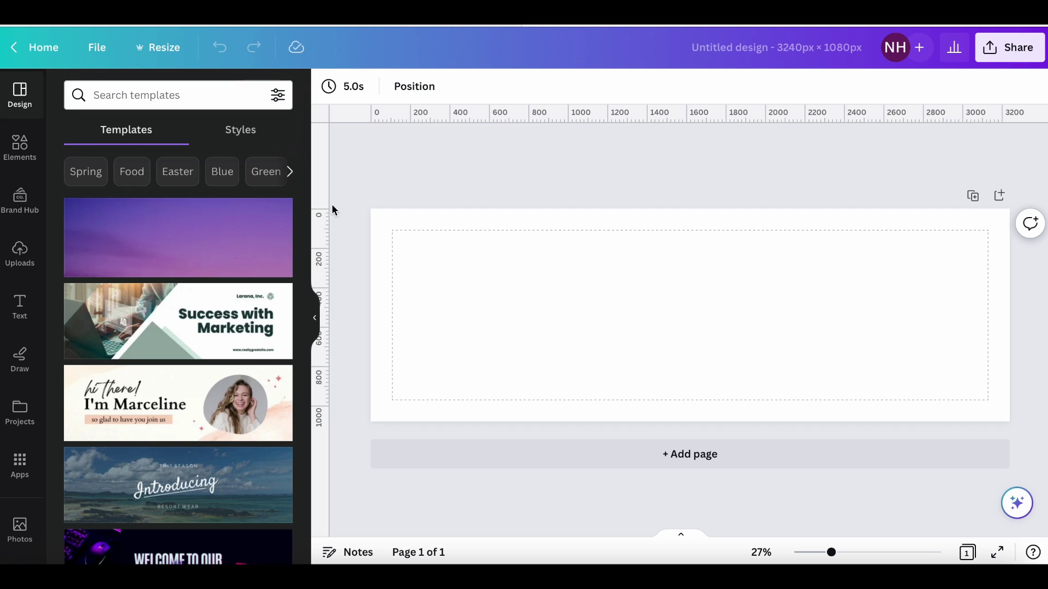
left_click_drag(331, 210, 588, 179)
scroll(584, 197, "up", 3)
scroll(526, 295, "down", 4)
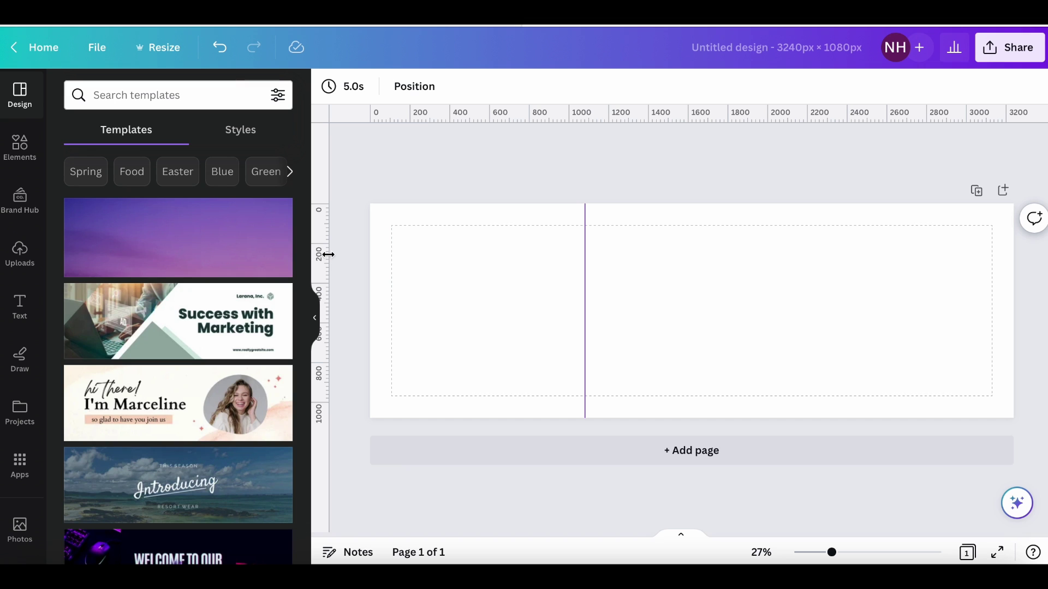
Add a second vertical guide near 2160 px.
left_click_drag(323, 253, 800, 284)
scroll(797, 279, "up", 3)
scroll(800, 280, "down", 3)
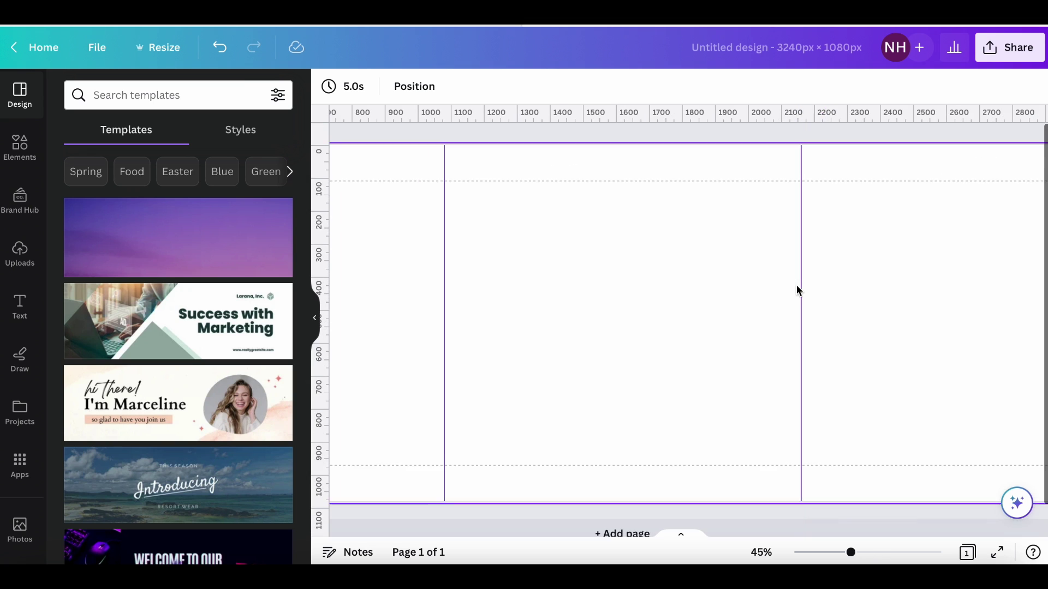
scroll(797, 289, "down", 1)
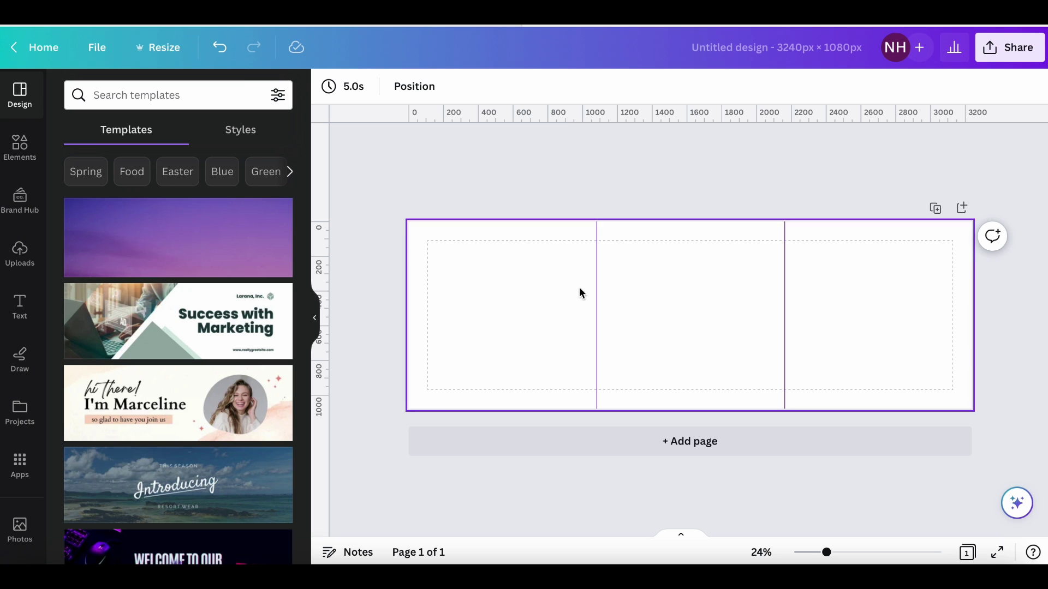
left_click(24, 162)
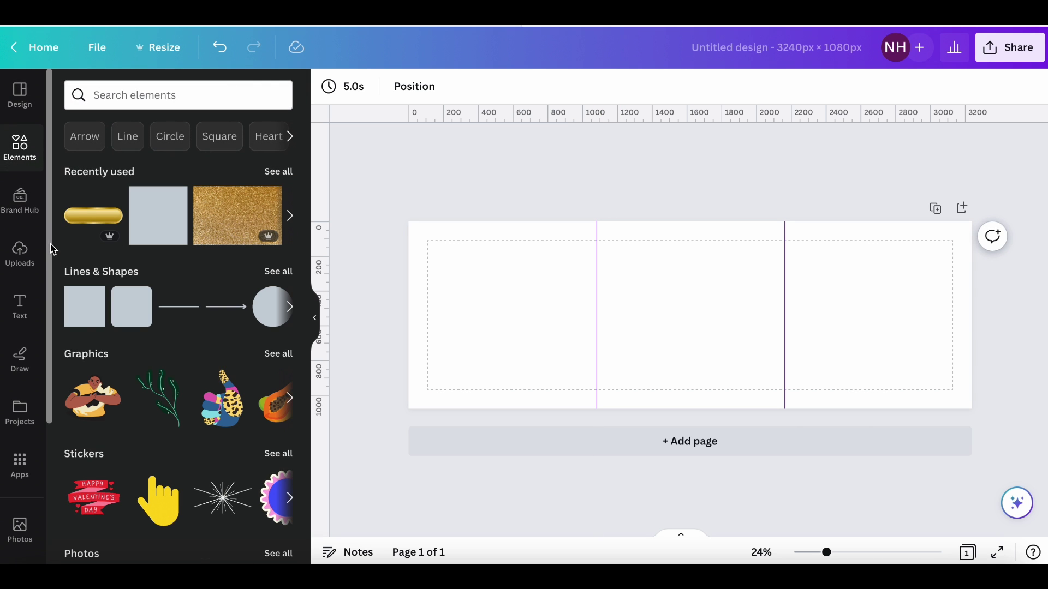
Add the pink cake photo, sized to full height and centred over the 1080 guide.
scroll(223, 468, "down", 1)
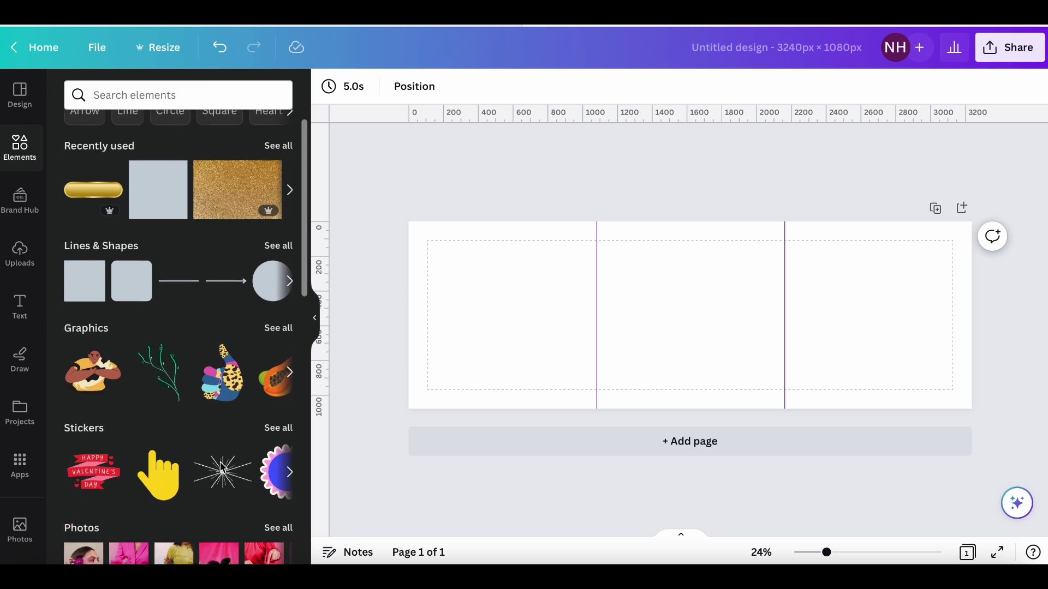
scroll(221, 469, "down", 5)
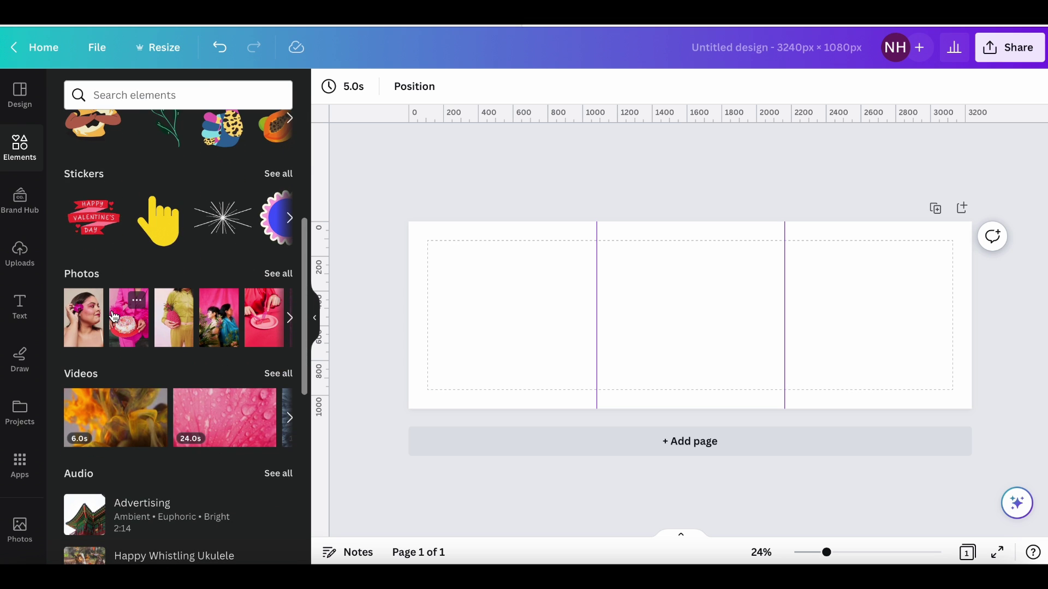
left_click(131, 316)
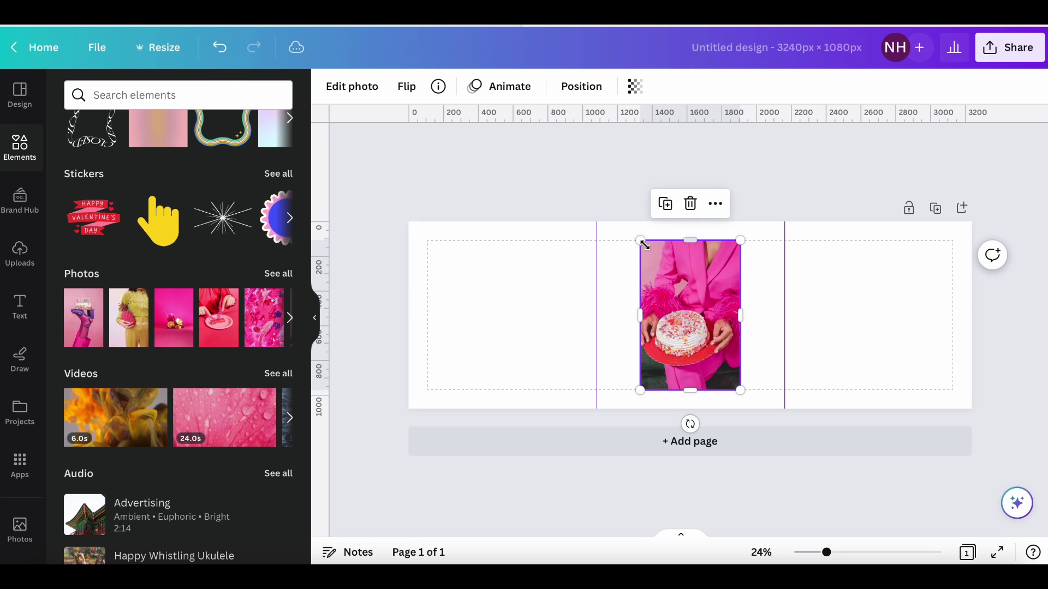
left_click_drag(620, 242, 575, 232)
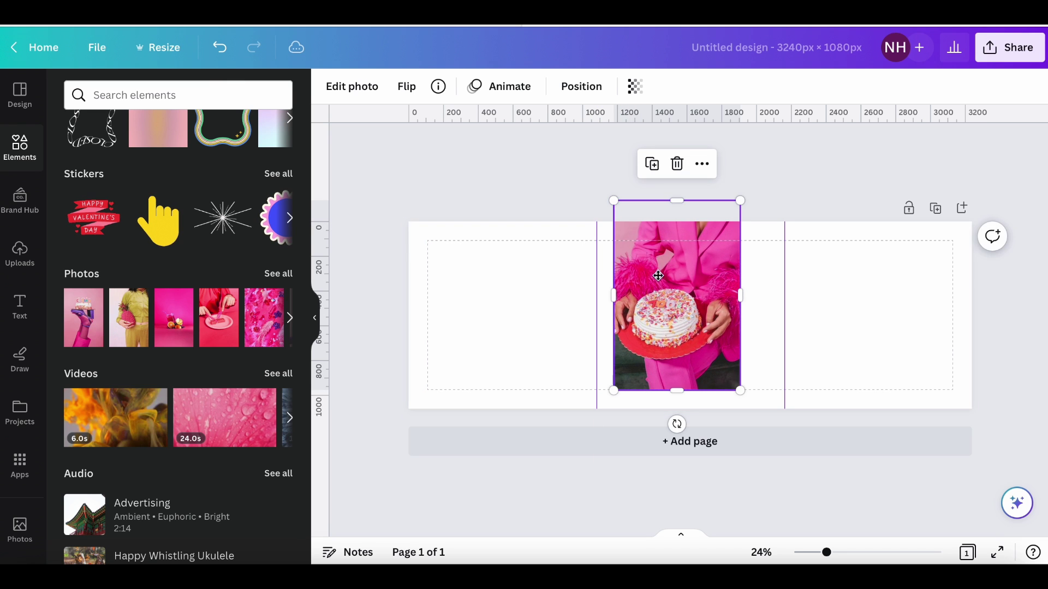
left_click_drag(663, 273, 641, 279)
left_click_drag(683, 366, 665, 377)
left_click_drag(697, 412, 708, 427)
left_click_drag(681, 363, 676, 358)
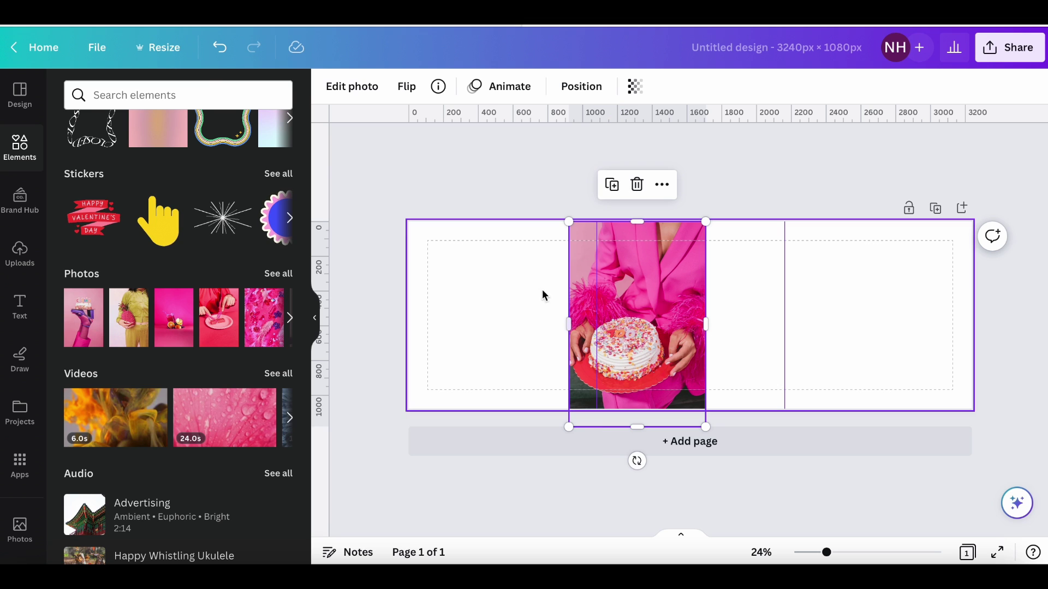
left_click_drag(673, 291, 643, 290)
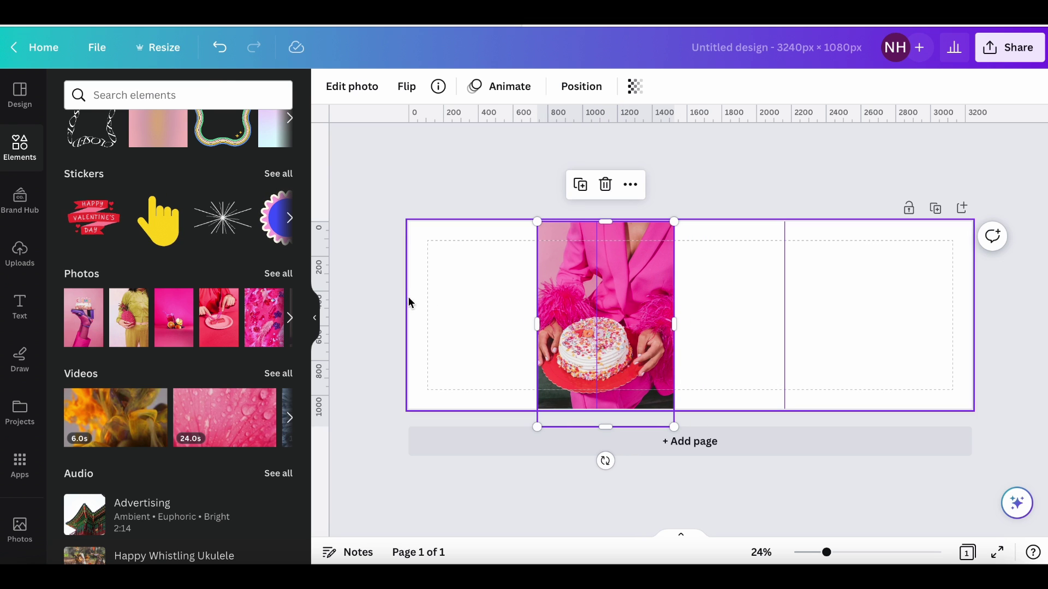
Add the pink confetti photo, enlarged and snapped to the page's right edge.
scroll(241, 257, "down", 2)
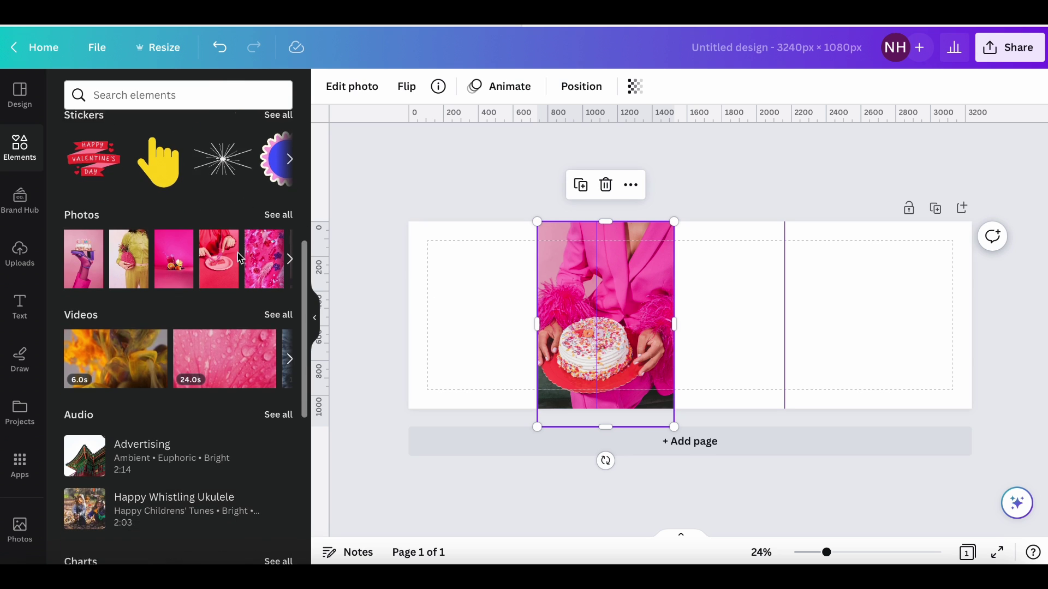
left_click_drag(265, 246, 888, 243)
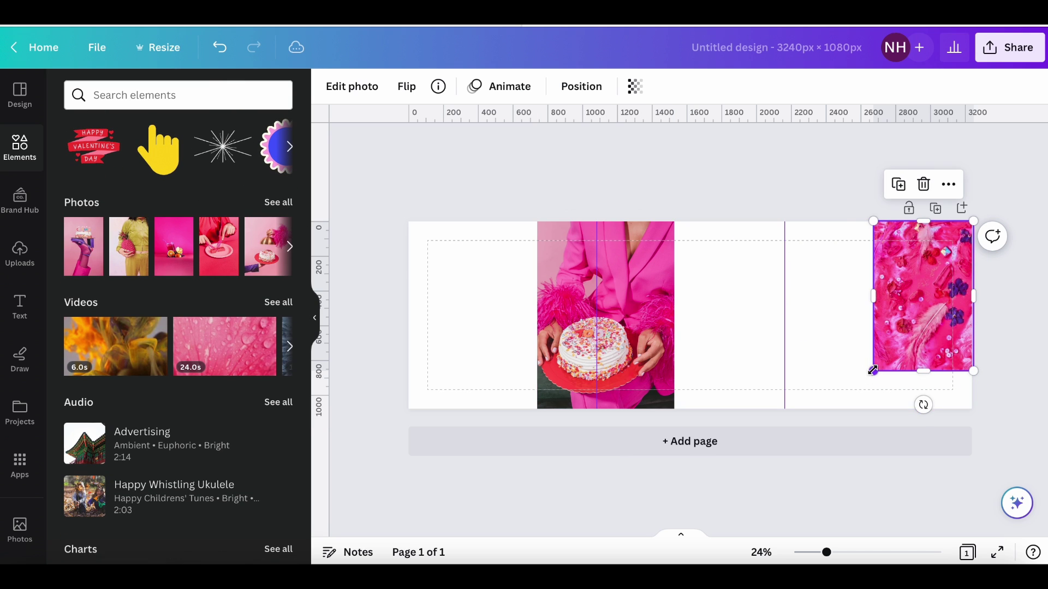
left_click_drag(874, 371, 836, 427)
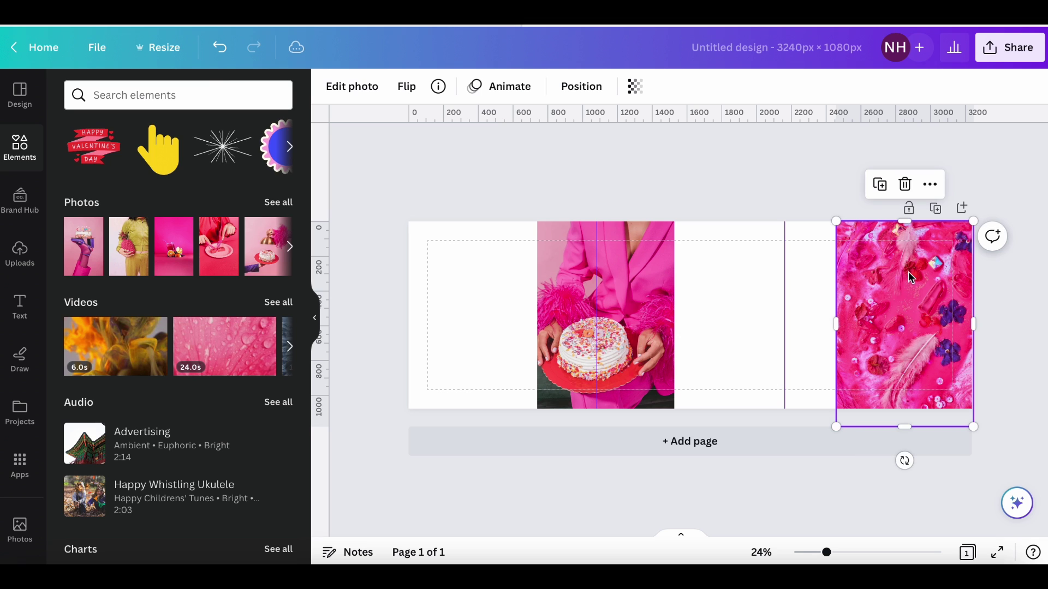
left_click_drag(874, 289, 876, 291)
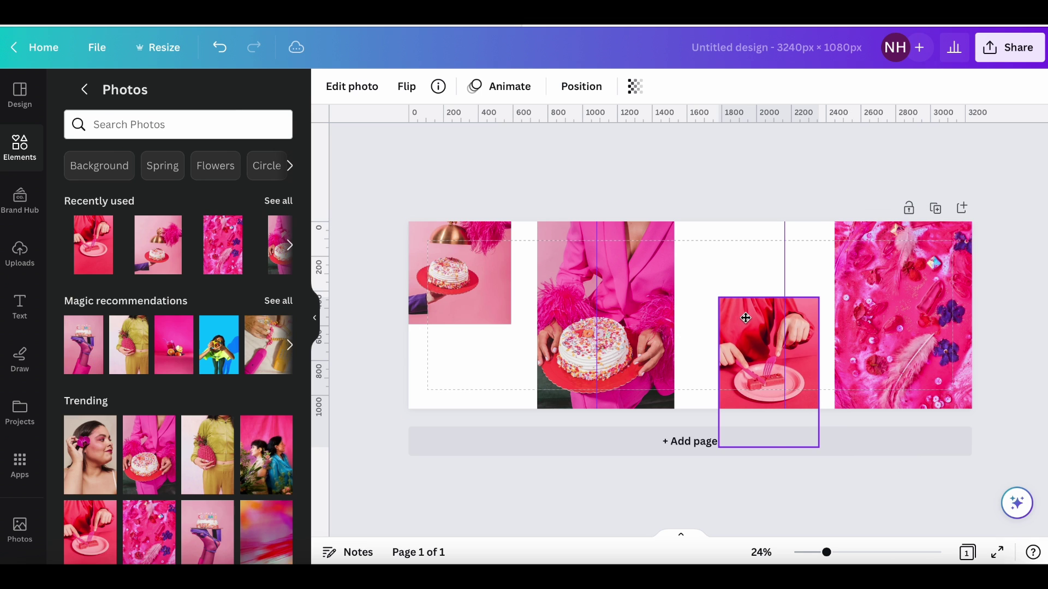
Place the red plate photo and nudge the cake photo slightly right.
left_click_drag(747, 322, 746, 322)
left_click(606, 299)
left_click_drag(606, 299, 609, 302)
Fill the page background with coral-red.
scroll(196, 431, "down", 4)
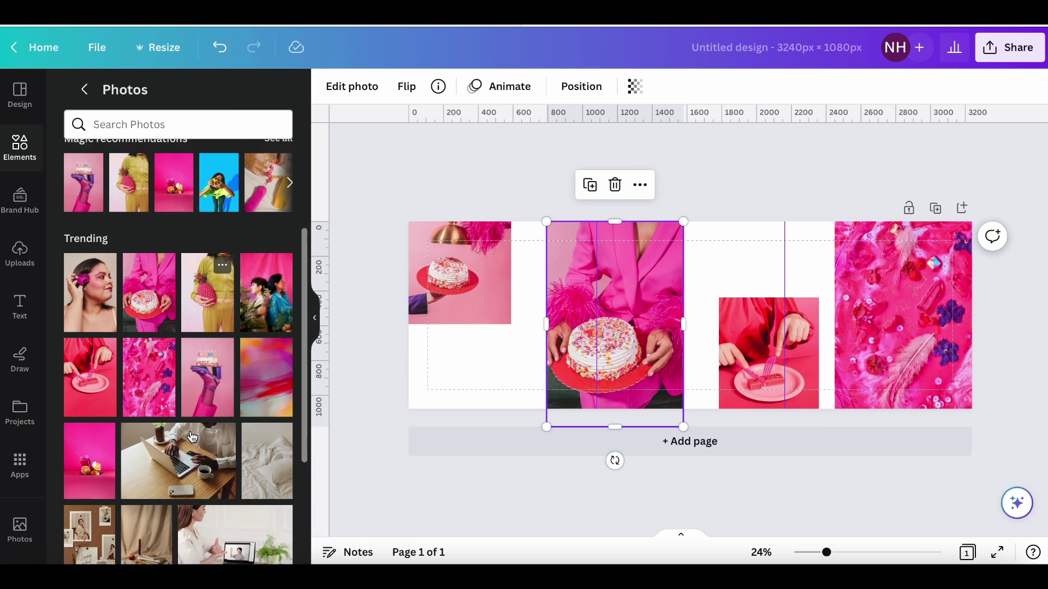
scroll(192, 437, "down", 1)
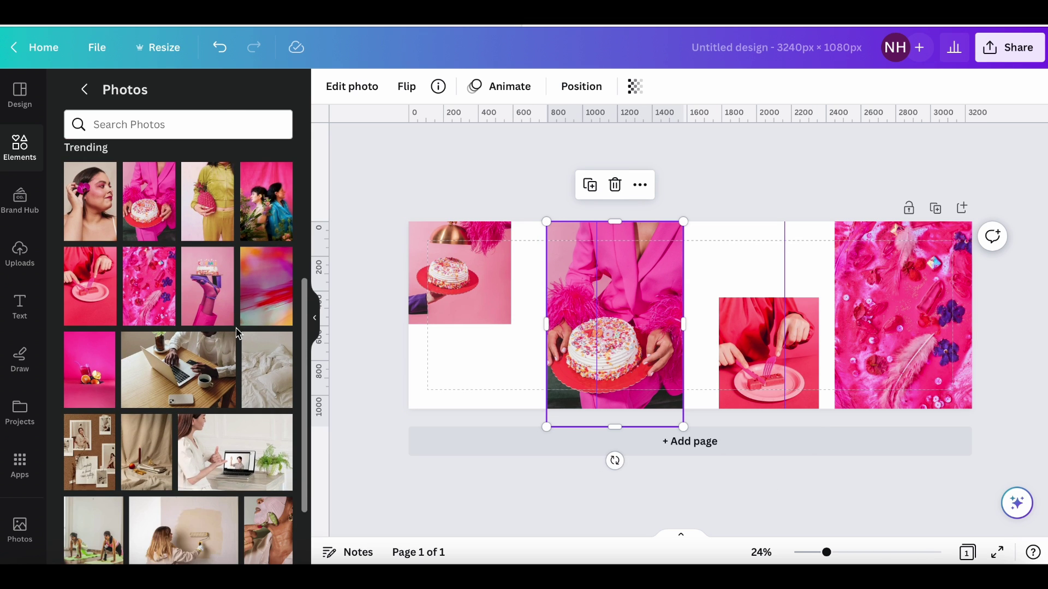
mouse_move(210, 349)
left_click(434, 365)
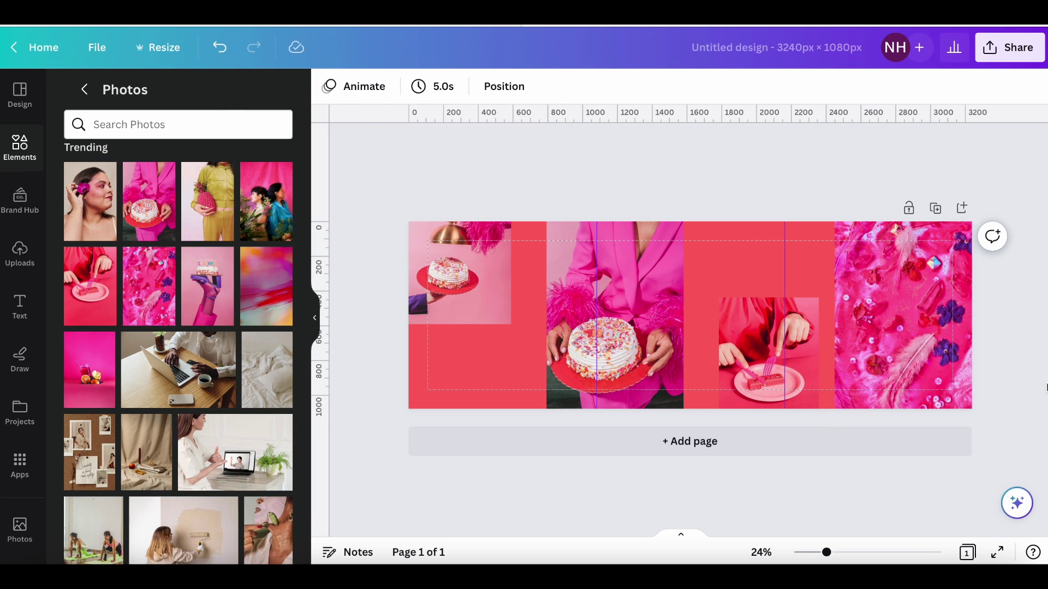
Download the collage as a PNG via Share > Download.
left_click(1015, 59)
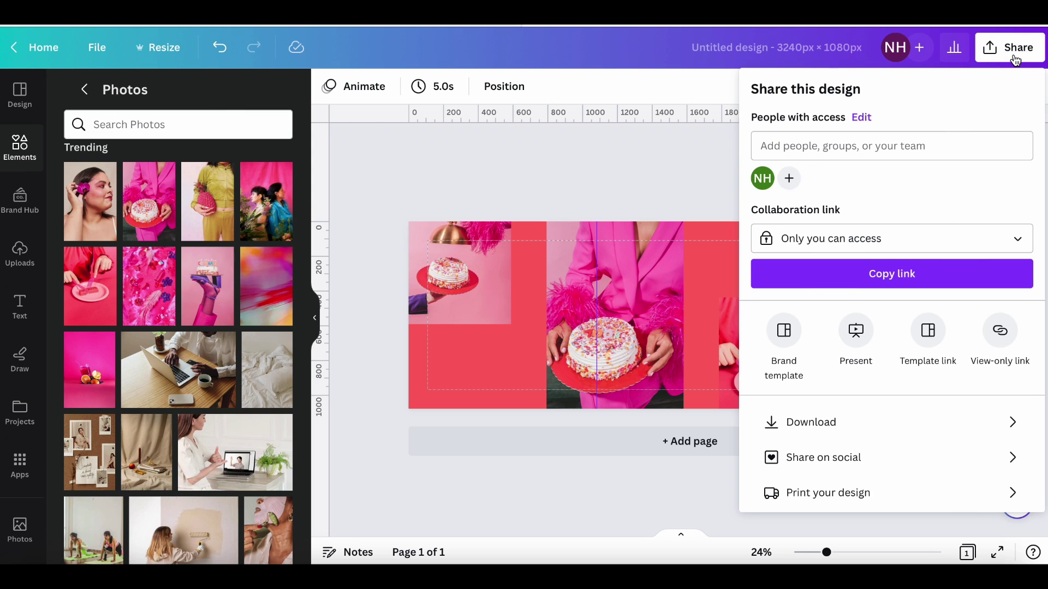
left_click(796, 421)
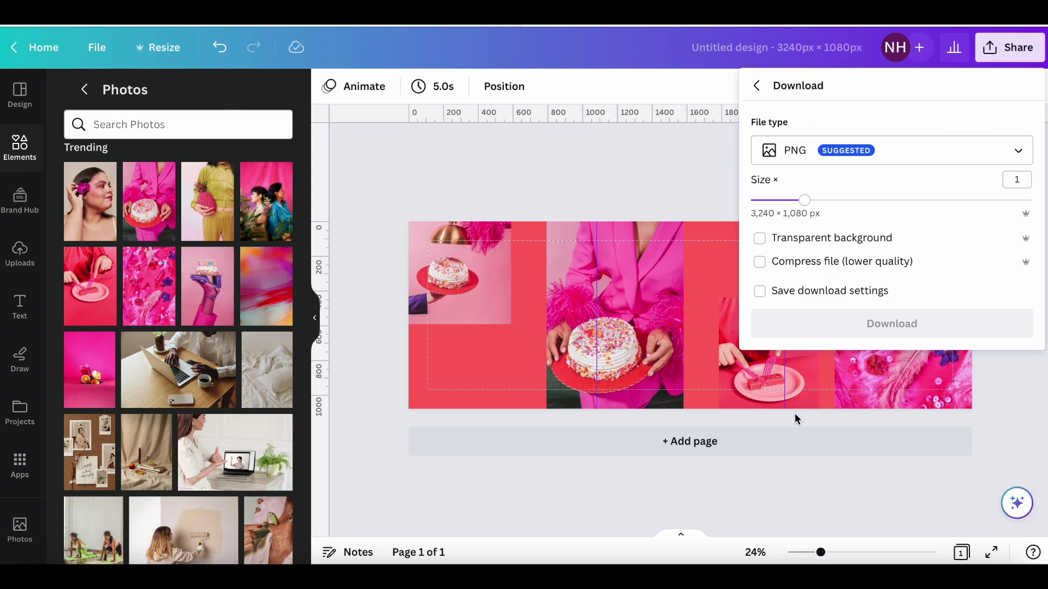
left_click(834, 334)
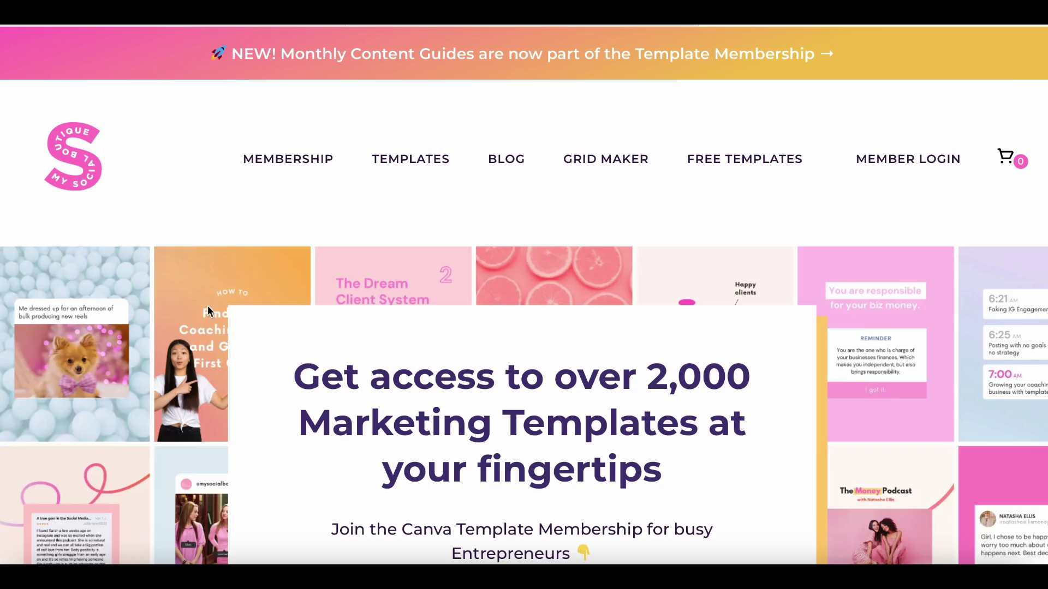
Upload Untitled design-177.png to the Grid Maker image splitter.
scroll(532, 418, "down", 15)
scroll(532, 418, "up", 15)
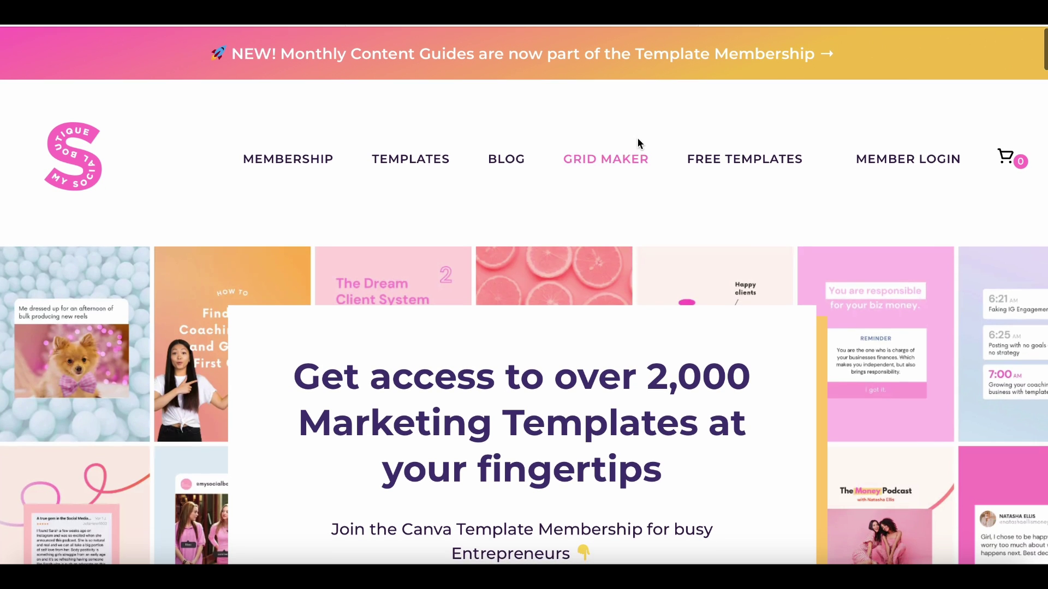
left_click(613, 158)
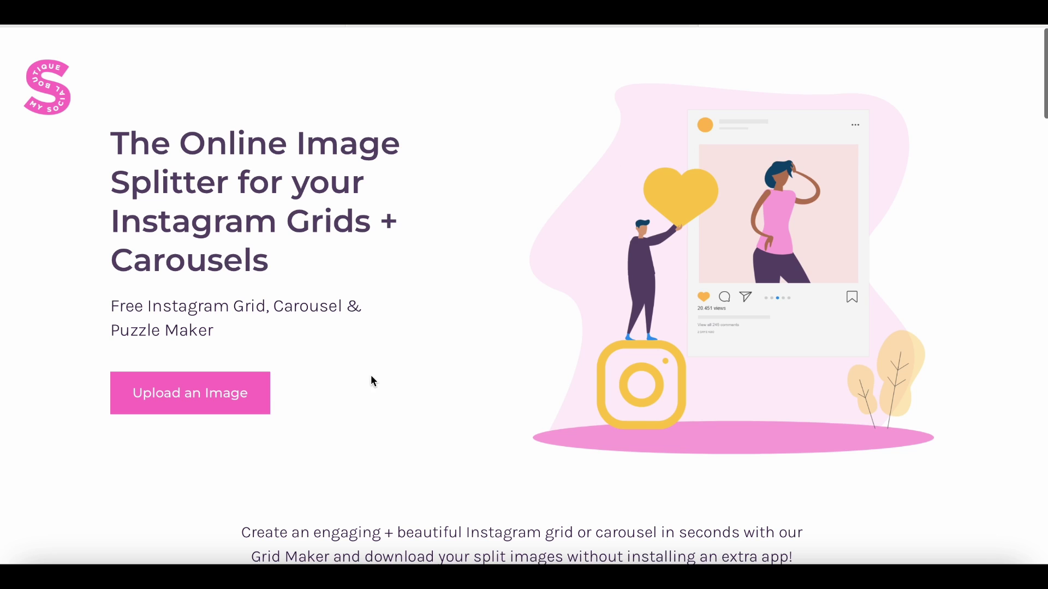
left_click(215, 398)
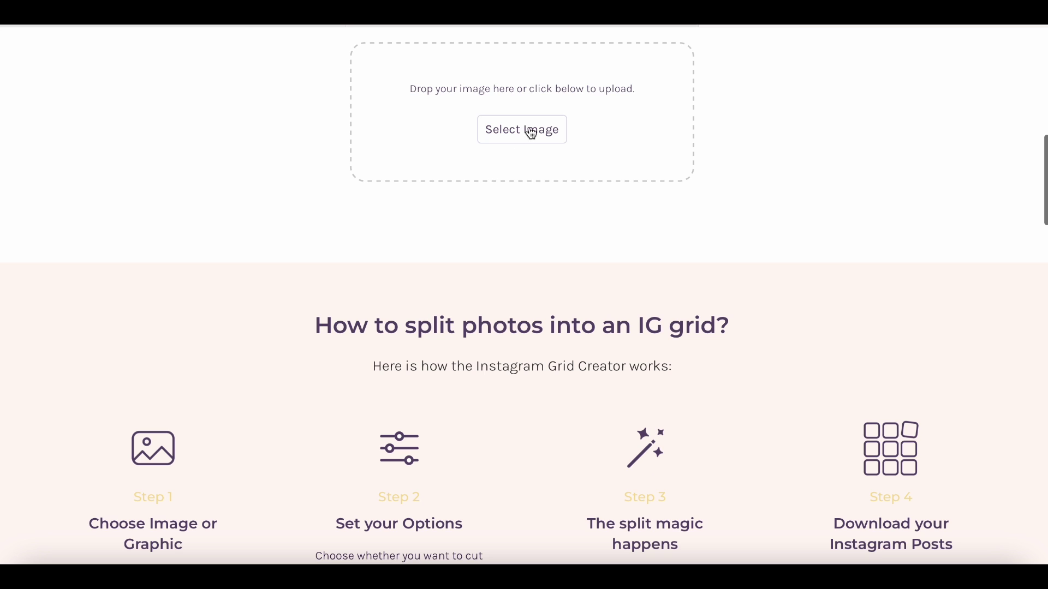
left_click(532, 131)
left_click(549, 188)
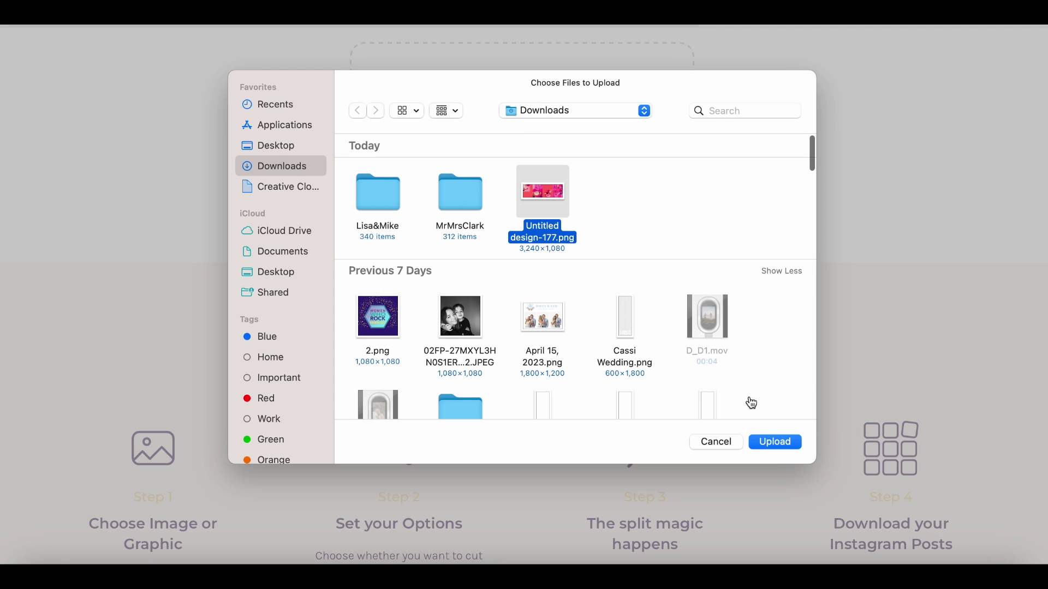
left_click(767, 441)
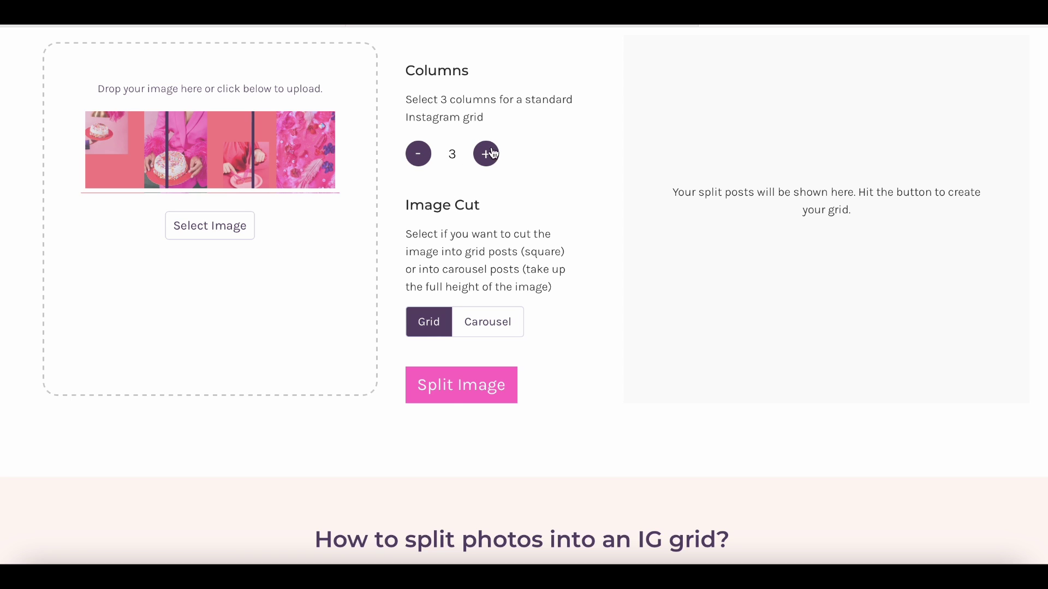
Split the image as a Carousel cut and download all three panels.
left_click(502, 327)
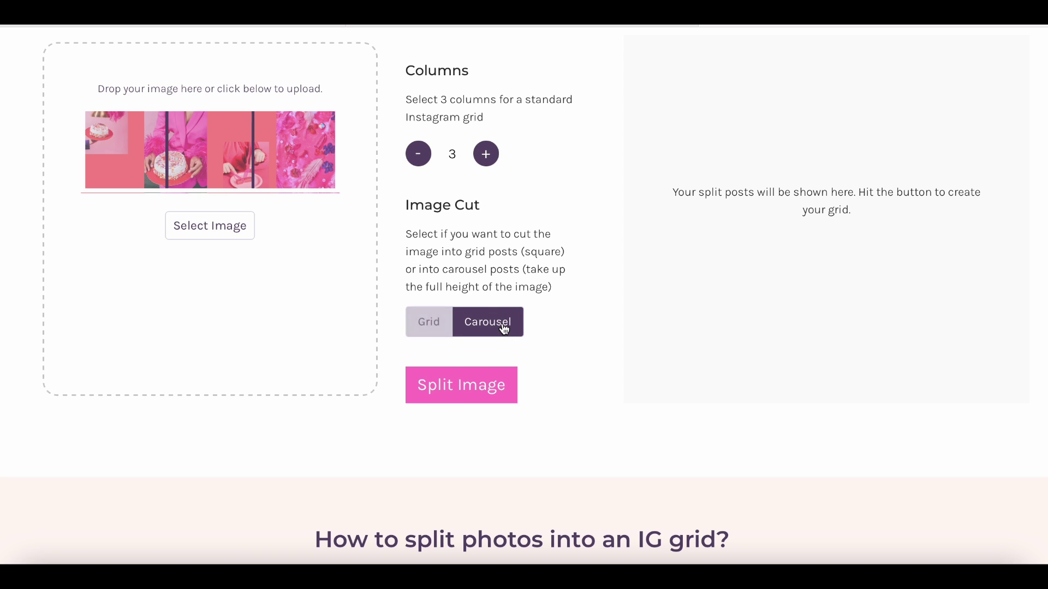
left_click(462, 397)
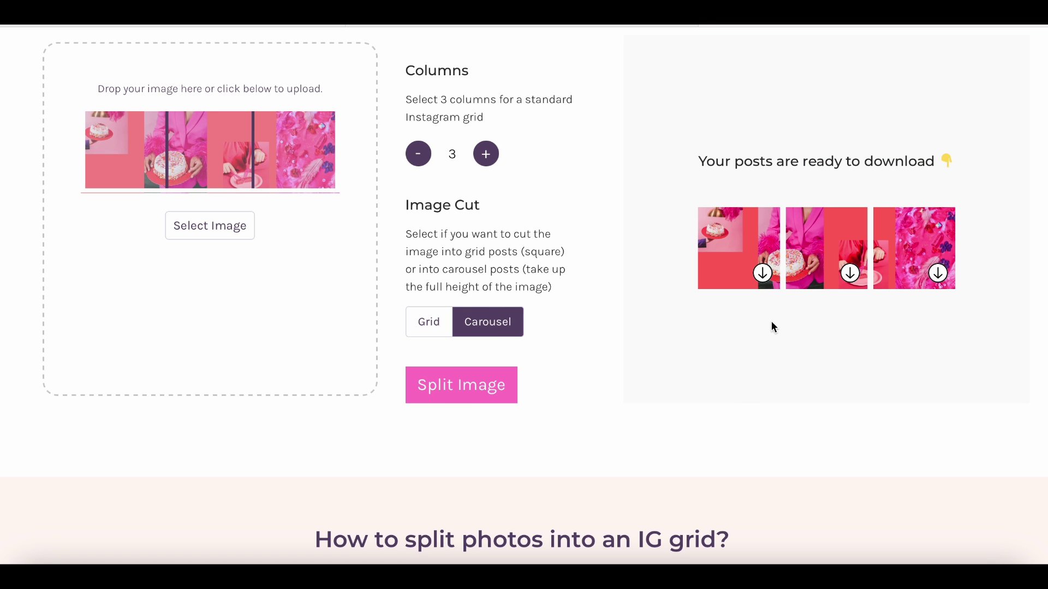
left_click(938, 273)
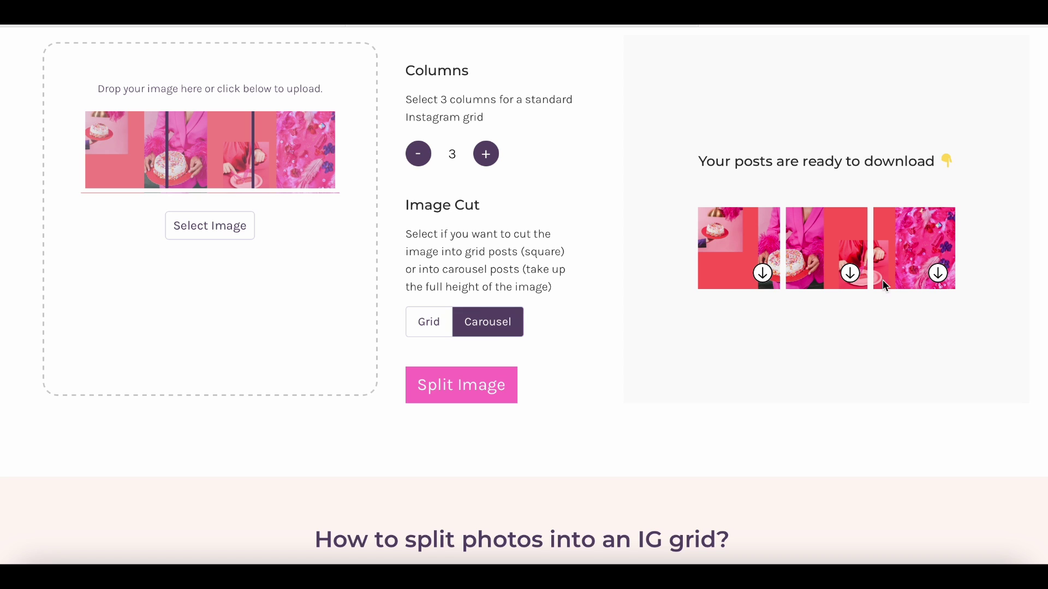
left_click(850, 272)
left_click(762, 273)
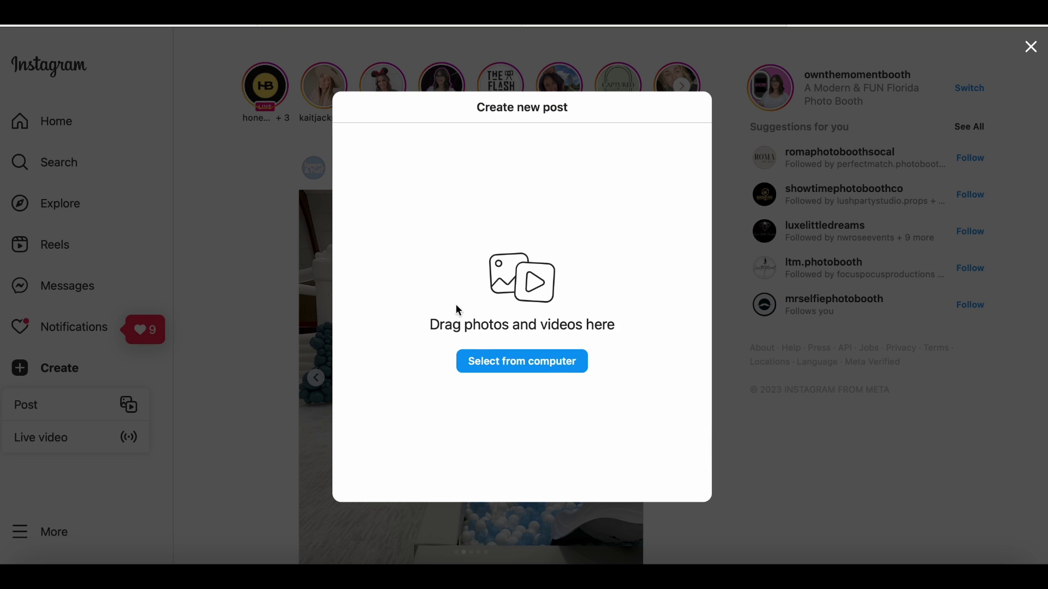
Load the three split panels into a new Instagram post and preview them.
left_click(496, 366)
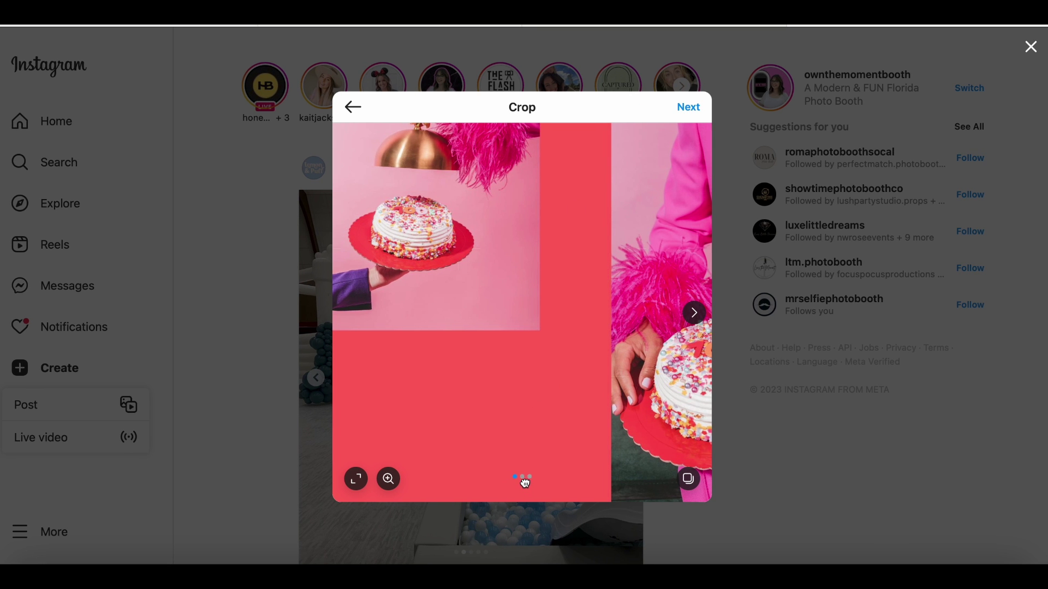
left_click_drag(522, 480, 540, 464)
left_click(694, 313)
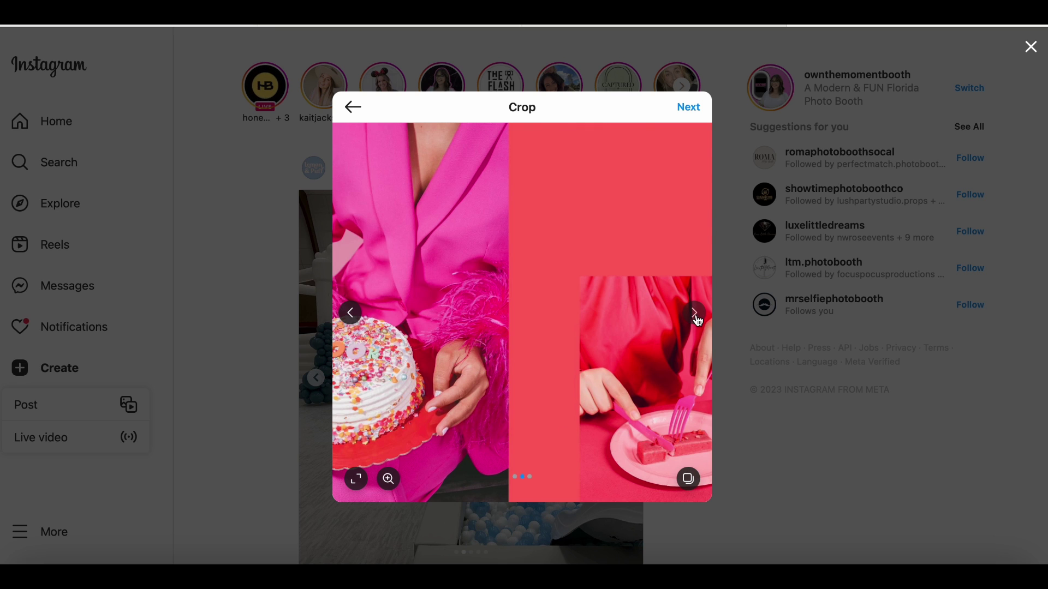
left_click(694, 313)
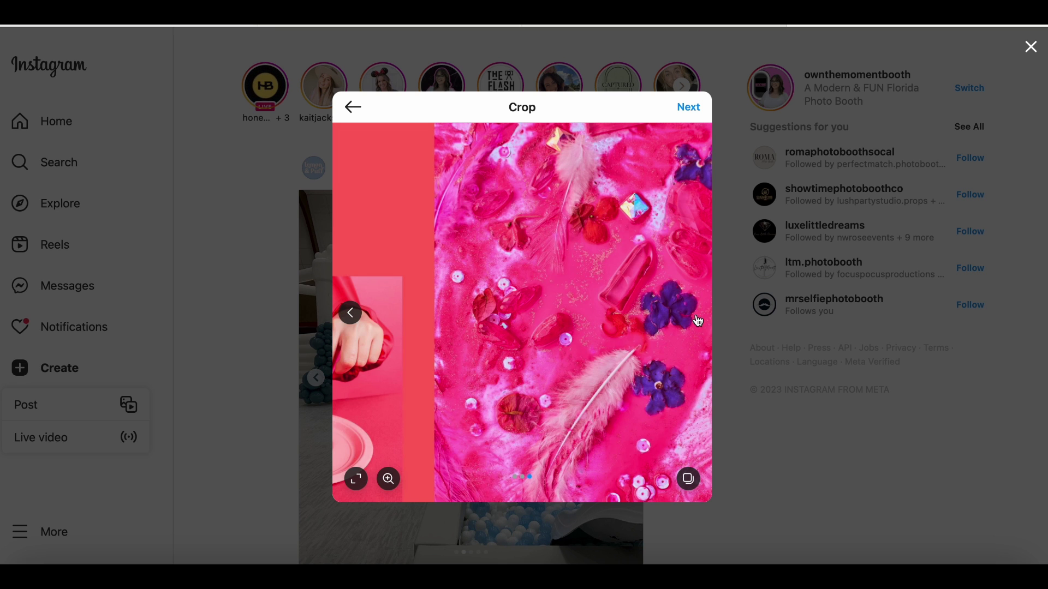
left_click(350, 314)
left_click(350, 314)
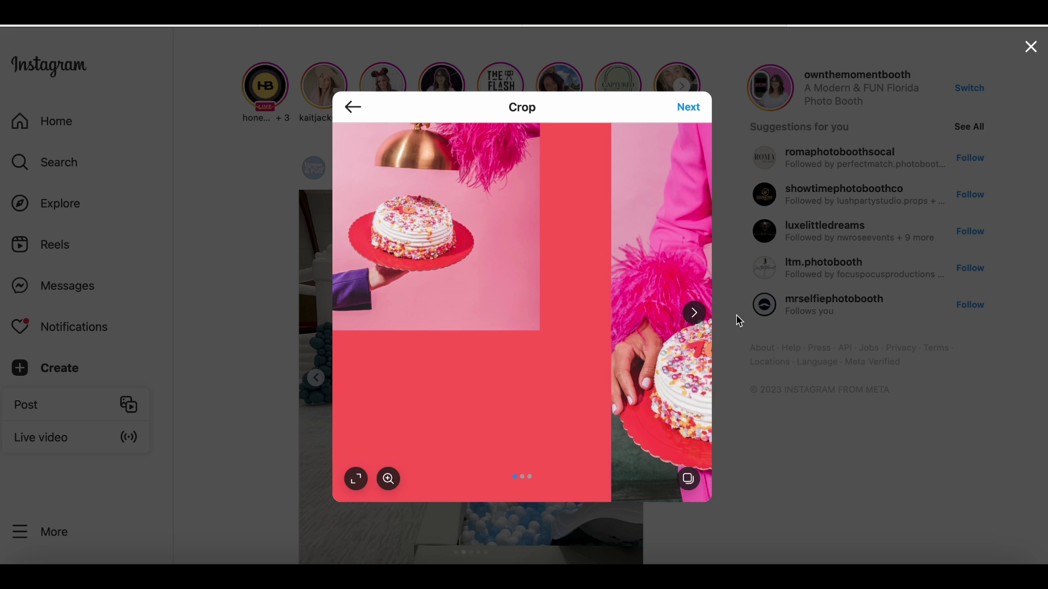
Continue the carousel to the Edit step, then add a Canva vertical guide at 1080 px.
left_click(695, 312)
left_click(697, 315)
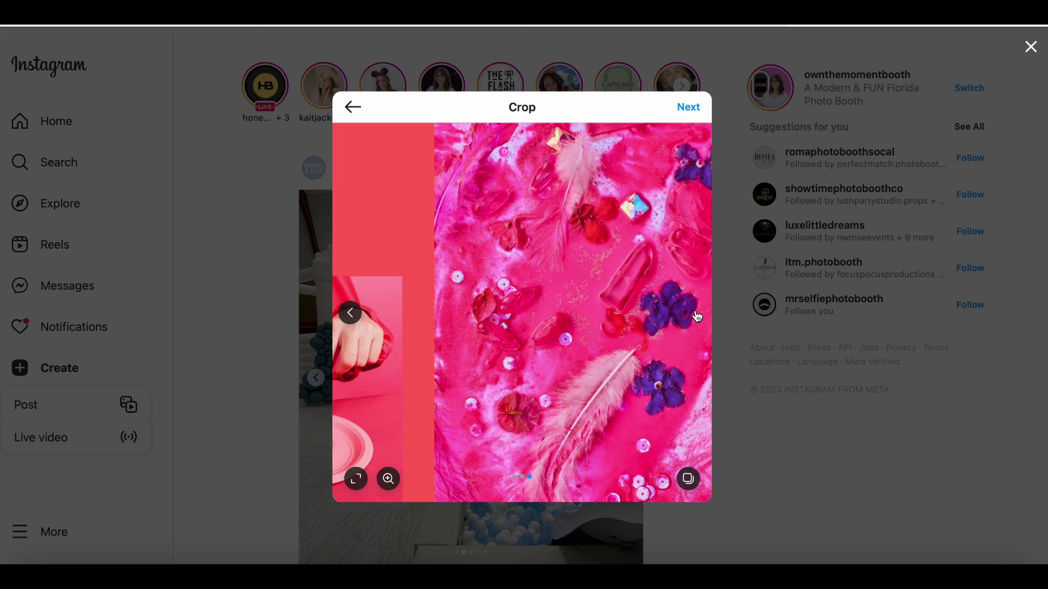
left_click(690, 108)
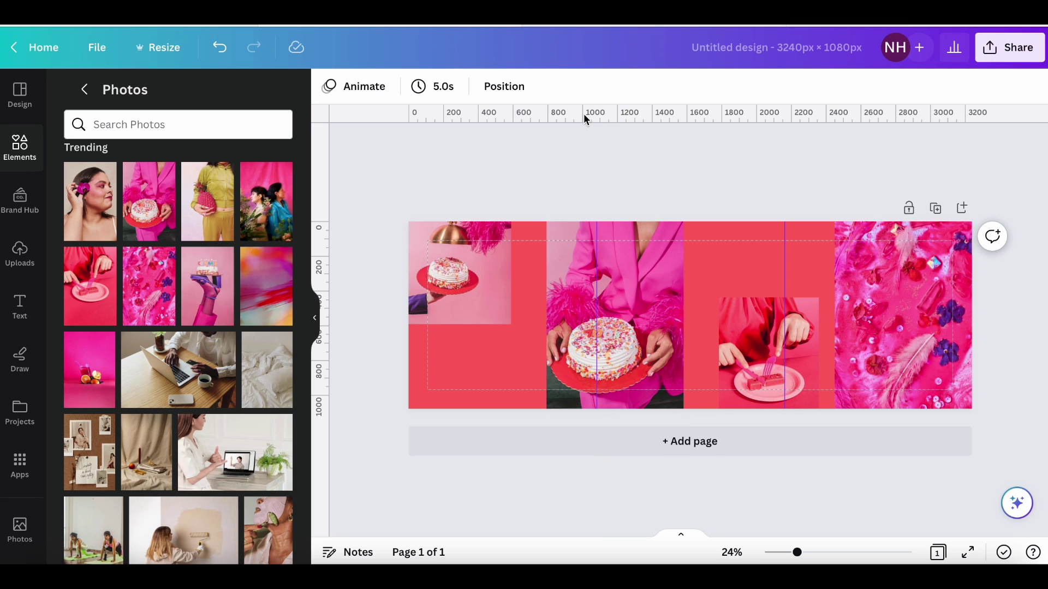
left_click_drag(594, 116, 598, 258)
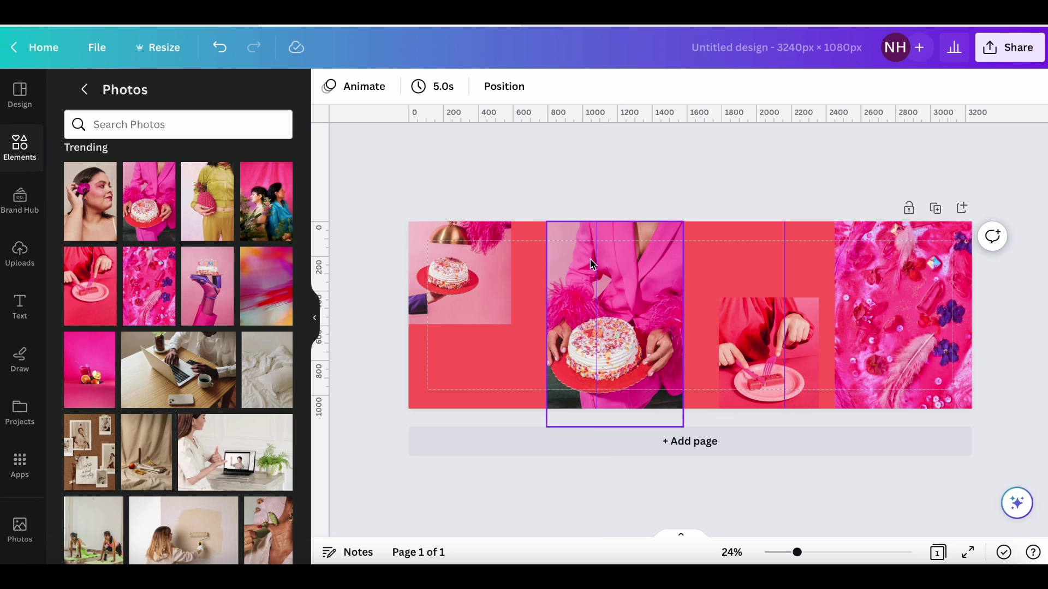